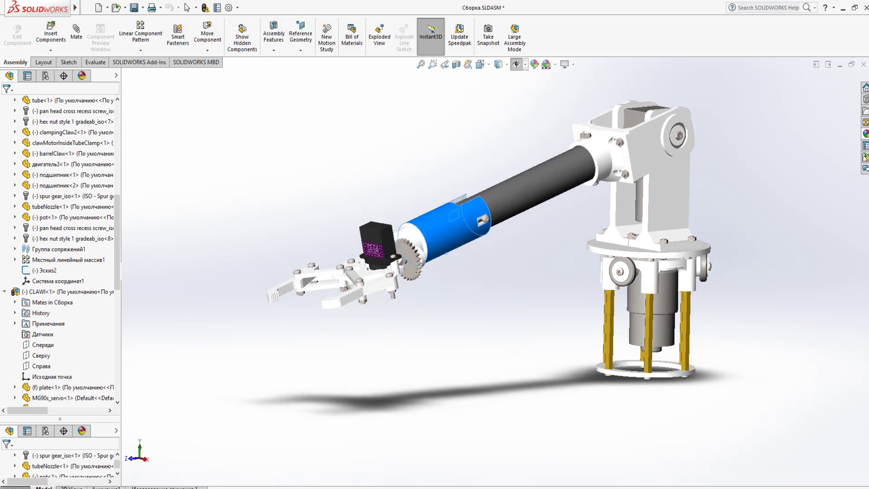
Lower the manipulator arm by moving its blue tube nozzle, and shift the near claw gripper in the CLAWI assembly.
{"action": "left_click_drag", "start_coordinate": [445, 253], "coordinate": [446, 257]}
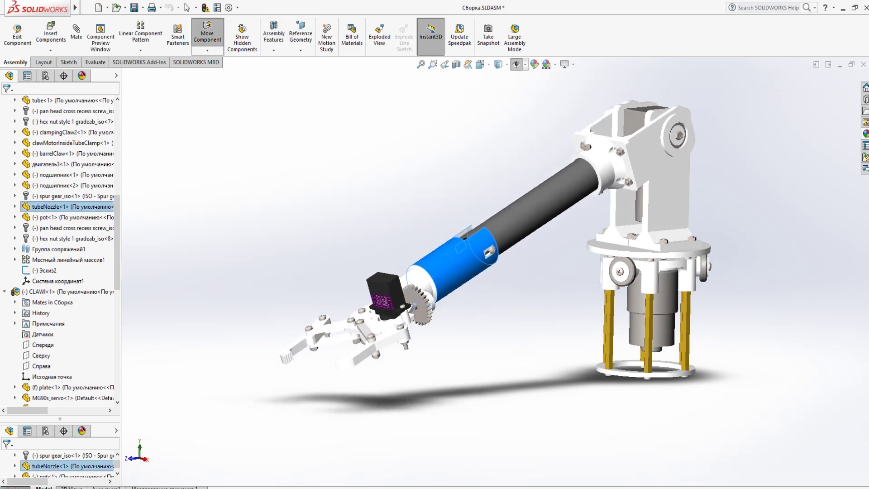
{"action": "left_click", "coordinate": [257, 487]}
{"action": "left_click", "coordinate": [207, 467]}
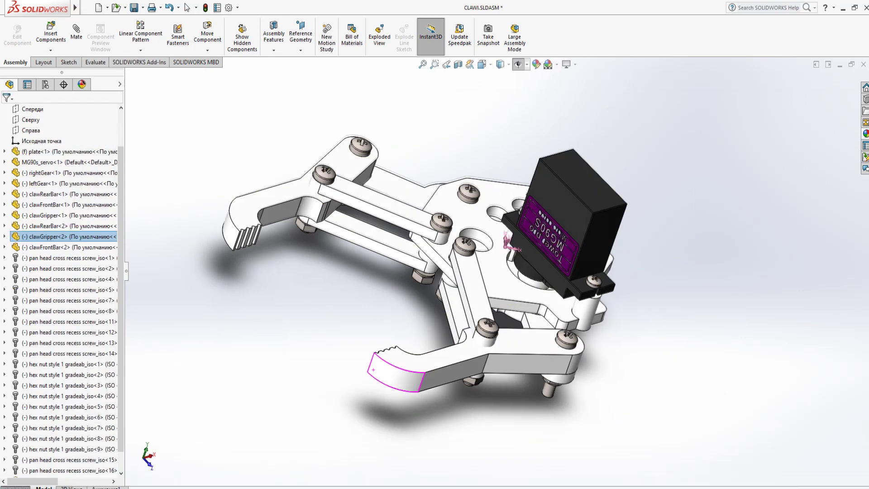
{"action": "left_click_drag", "start_coordinate": [373, 370], "coordinate": [395, 367]}
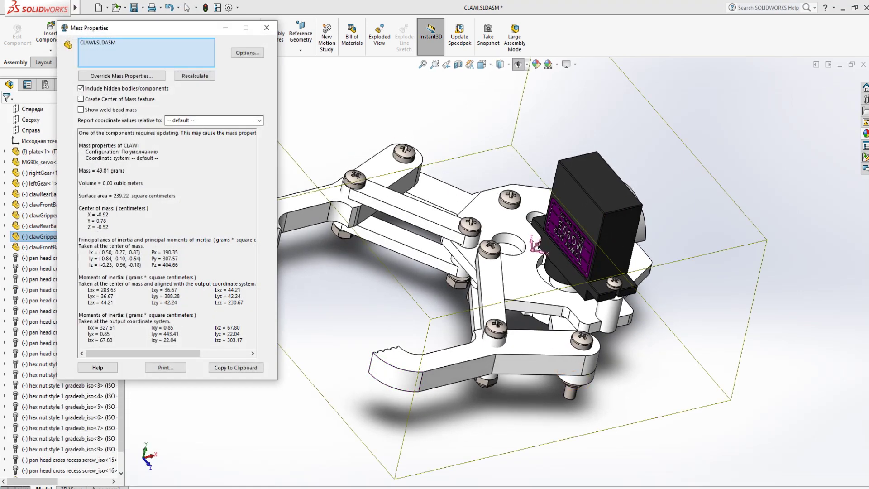
Examine the mass, centre of mass and inertia data in the CLAWI assembly's mass properties.
{"action": "left_click_drag", "start_coordinate": [126, 170], "coordinate": [78, 171]}
{"action": "left_click_drag", "start_coordinate": [245, 303], "coordinate": [78, 277]}
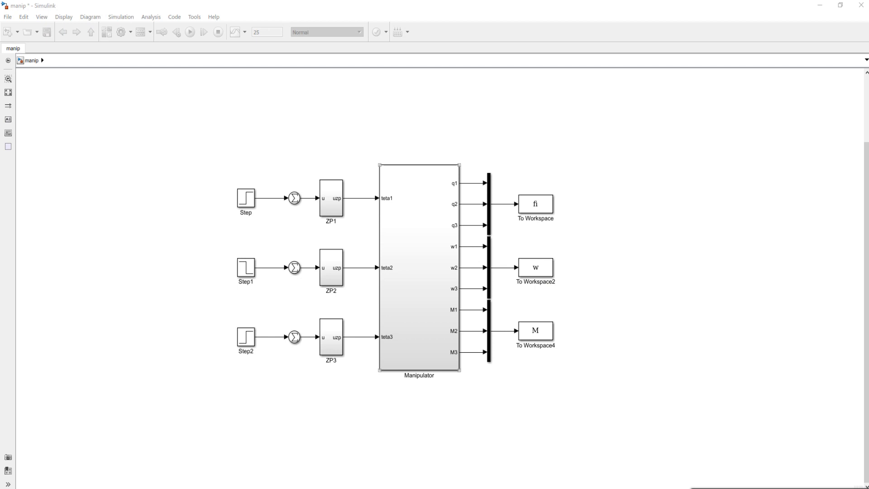
Switch to the manip model in Simulink and inspect the Tube solid's geometry settings inside the Manipulator subsystem.
{"action": "double_click", "coordinate": [419, 268]}
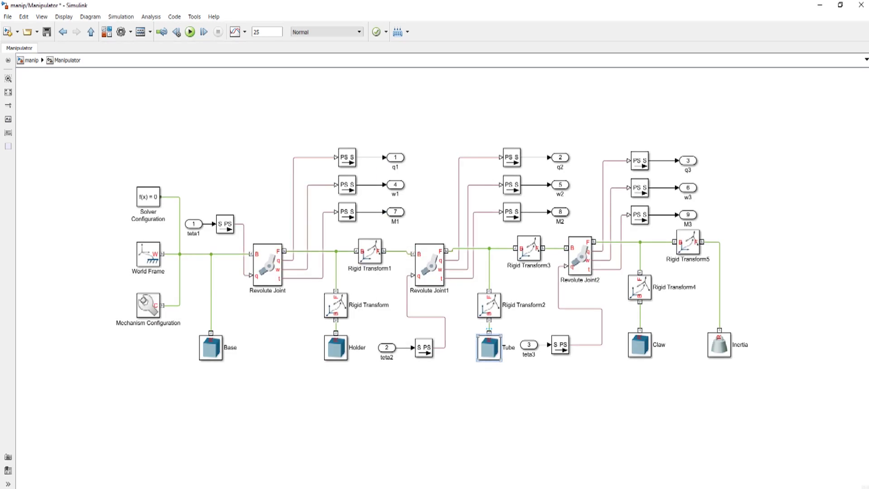
{"action": "key", "text": "Return"}
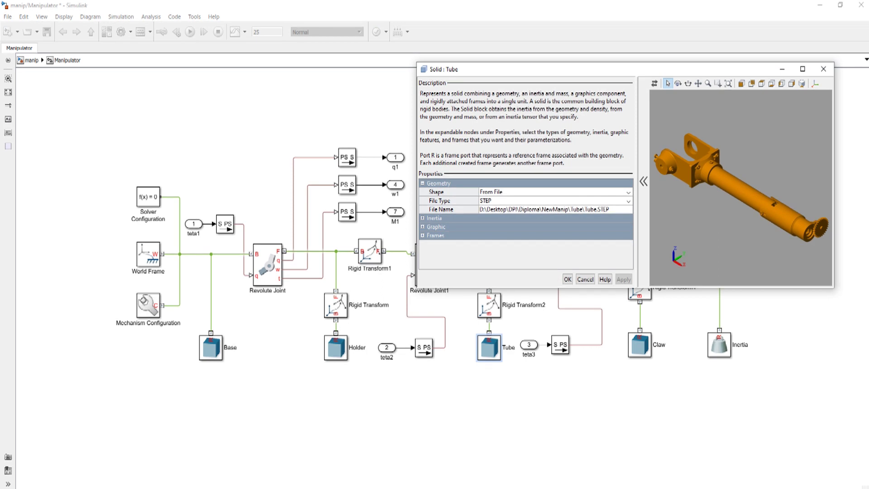
{"action": "left_click", "coordinate": [441, 209]}
Expand the Tube solid's inertia properties and review the mass, centre of mass, moments and products of inertia.
{"action": "left_click", "coordinate": [422, 217]}
{"action": "key", "text": "Down"}
{"action": "key", "text": "Down"}
{"action": "key", "text": "Down"}
{"action": "key", "text": "Down"}
{"action": "key", "text": "Down"}
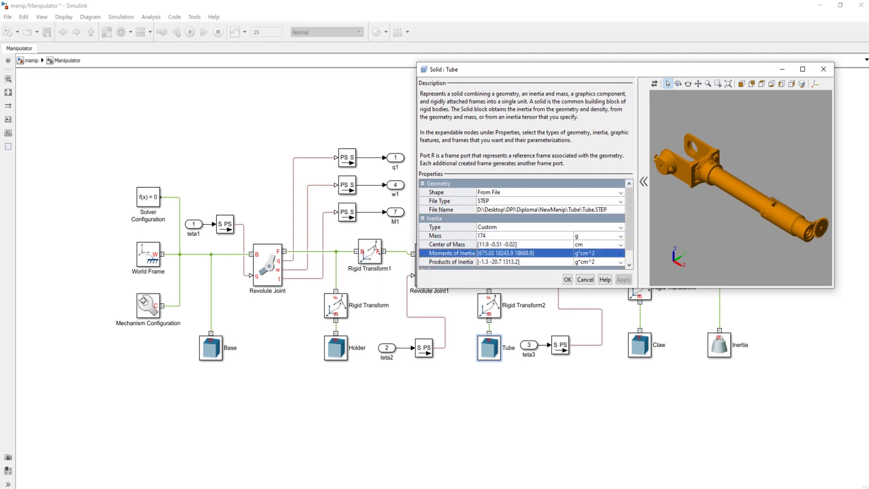
{"action": "key", "text": "Down"}
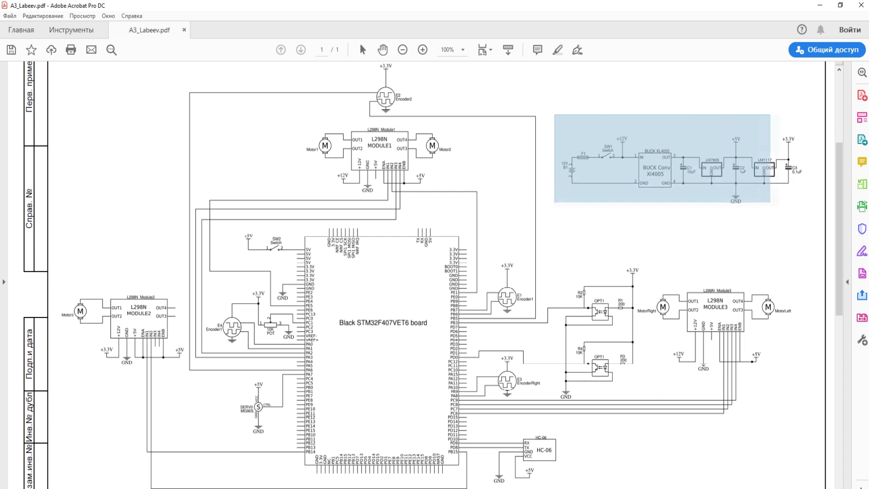
Switch to the circuit schematic PDF in Adobe Acrobat and mark out the power supply section with the buck converter and regulators.
{"action": "left_click_drag", "start_coordinate": [808, 211], "coordinate": [811, 211]}
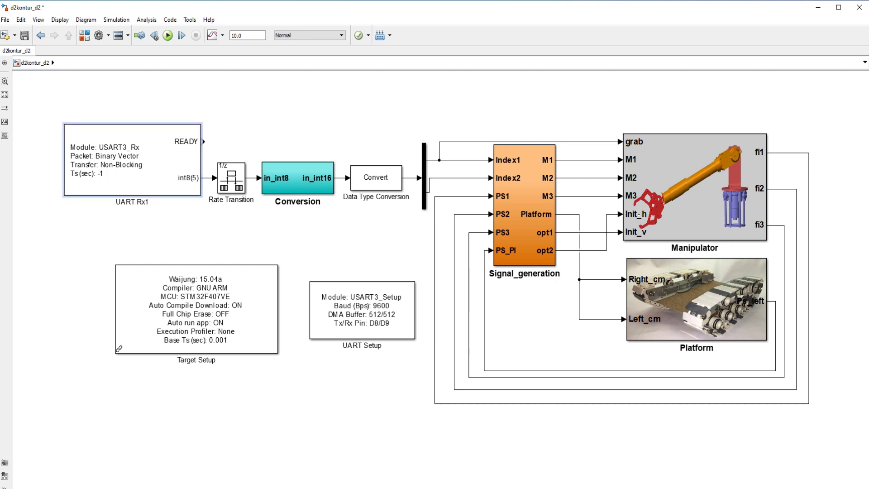
In the d2kontur_d2 Simulink model, open Signal_generation and examine its Index2 input and the M1, M2, M3 and Platform outputs.
{"action": "left_click", "coordinate": [297, 181]}
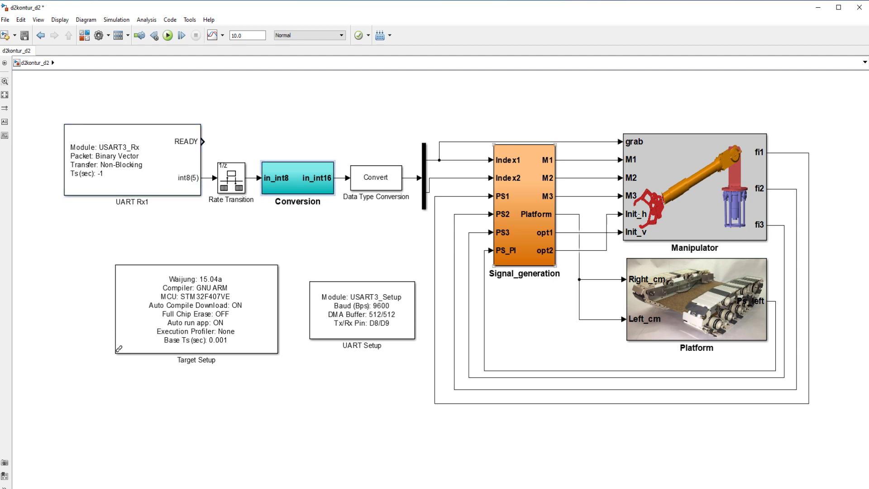
{"action": "double_click", "coordinate": [524, 205]}
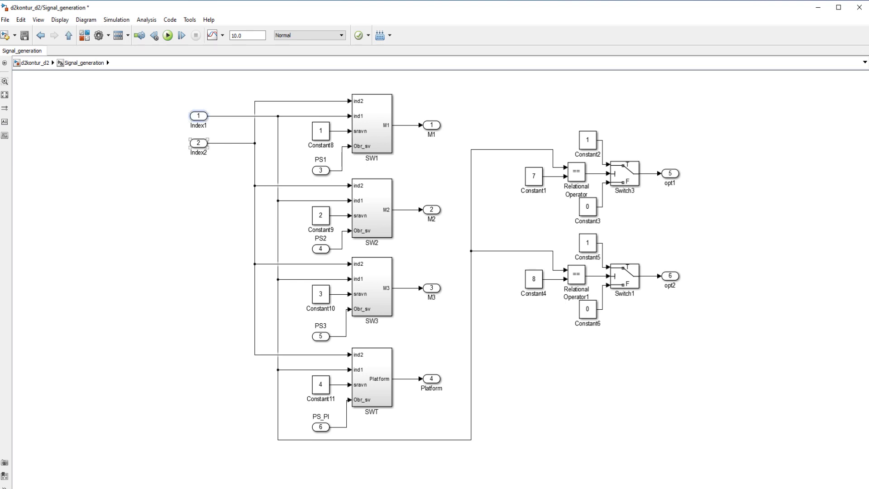
{"action": "left_click", "coordinate": [198, 143]}
{"action": "left_click", "coordinate": [431, 124]}
{"action": "left_click", "coordinate": [431, 209]}
{"action": "left_click", "coordinate": [432, 288]}
{"action": "left_click", "coordinate": [431, 379]}
{"action": "left_click", "coordinate": [442, 335]}
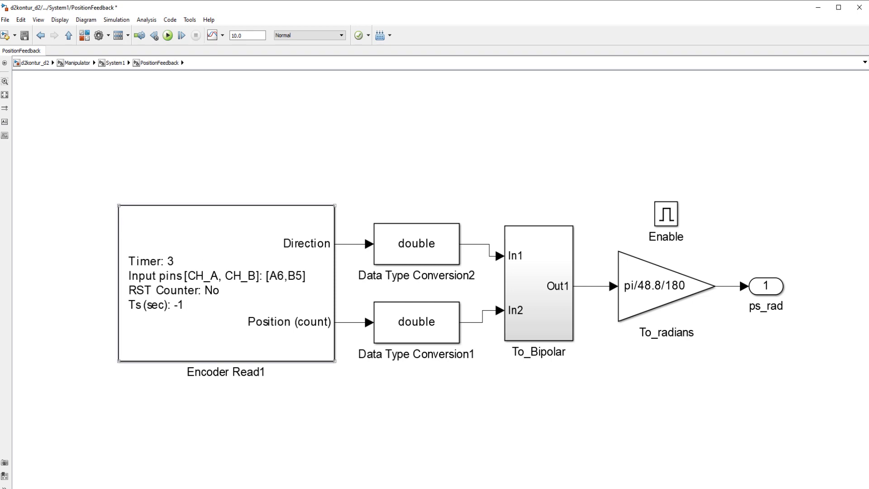
Examine the encoder reading and bipolar conversion in System1's PositionFeedback, and the summing block and gain k in System1.
{"action": "left_click", "coordinate": [226, 283]}
{"action": "left_click", "coordinate": [539, 283]}
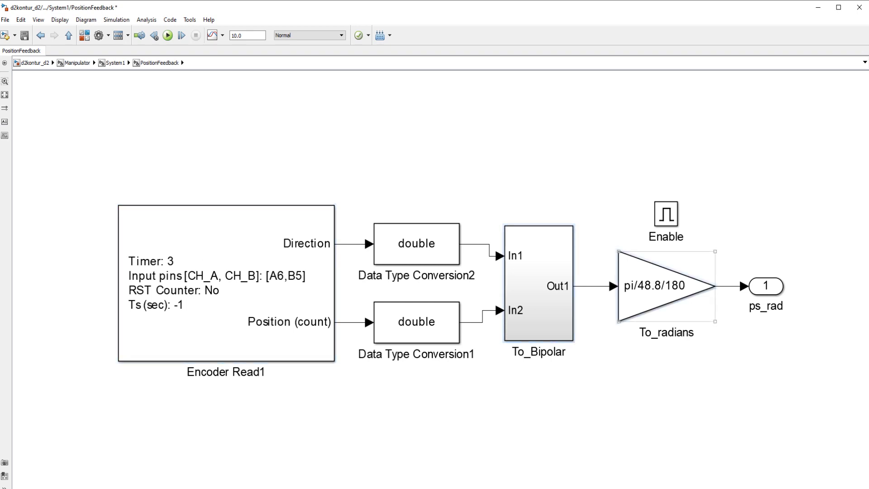
{"action": "key", "text": "Escape"}
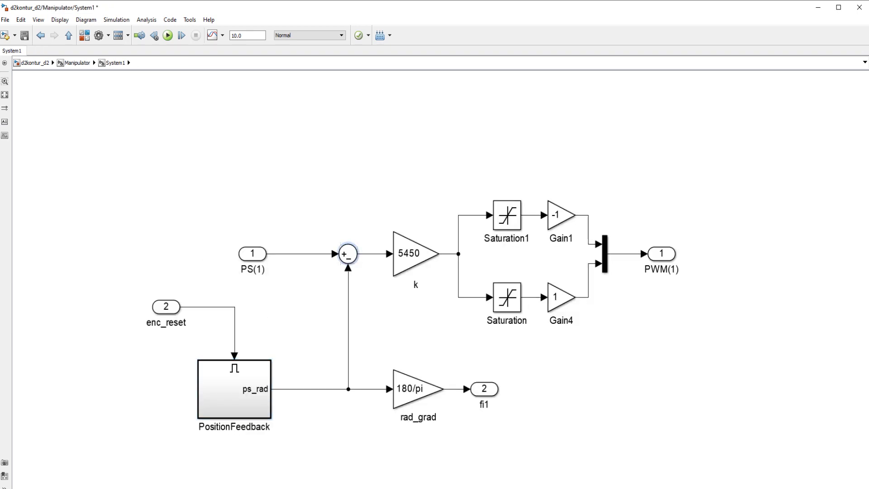
{"action": "key", "text": "Tab"}
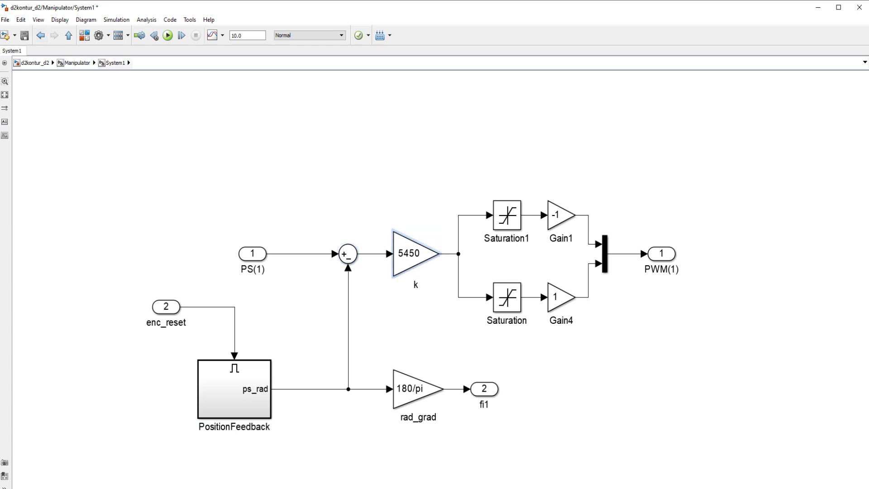
Return to the Manipulator subsystem and open PositionSetter1 to examine it.
{"action": "left_click", "coordinate": [77, 63]}
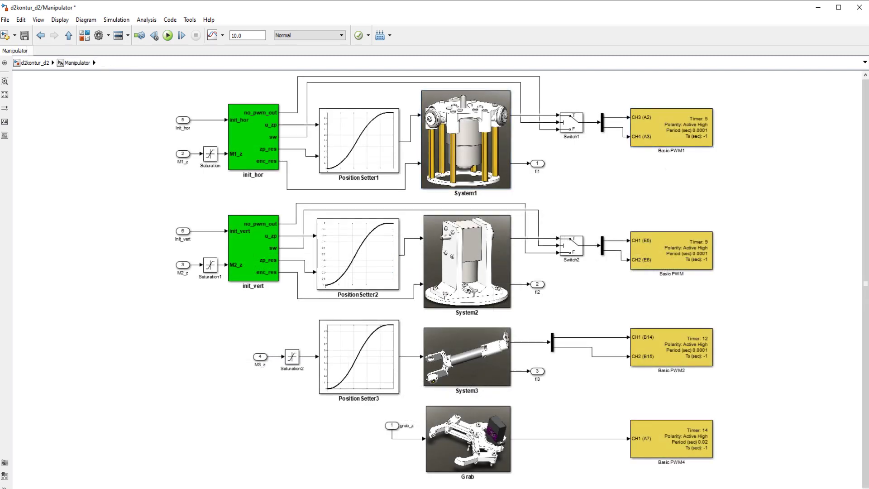
{"action": "left_click", "coordinate": [358, 140]}
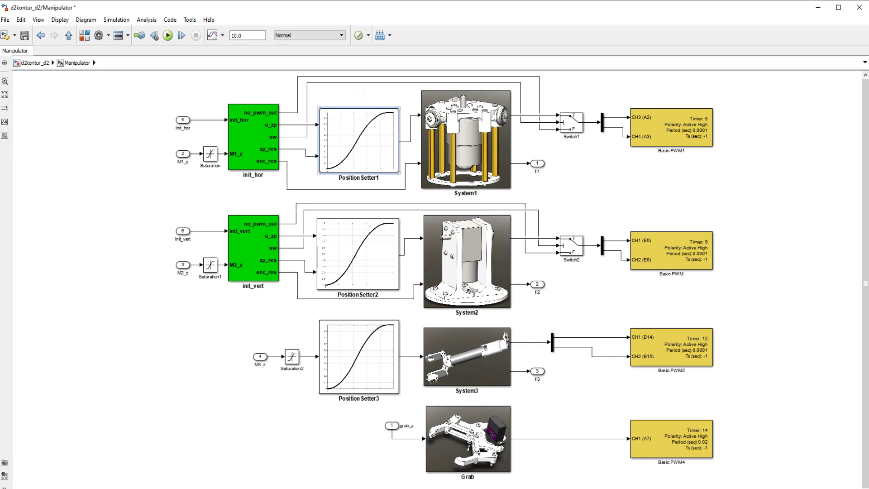
{"action": "double_click", "coordinate": [359, 140]}
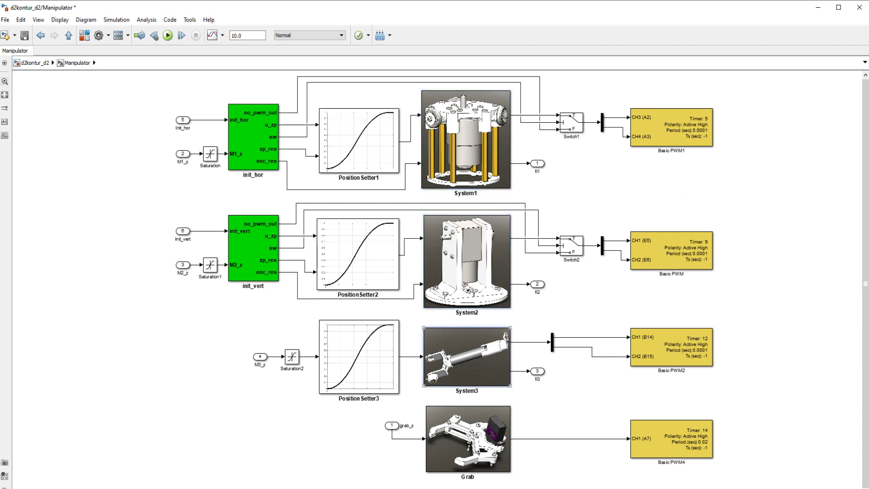
Open System3 and examine the Regular ADC block and the pi/180 gain in its feedback path.
{"action": "double_click", "coordinate": [466, 356]}
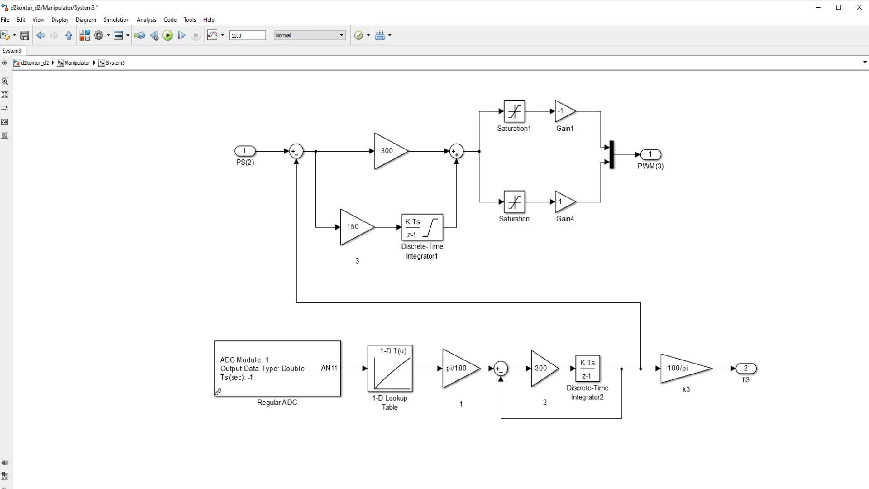
{"action": "left_click", "coordinate": [277, 369]}
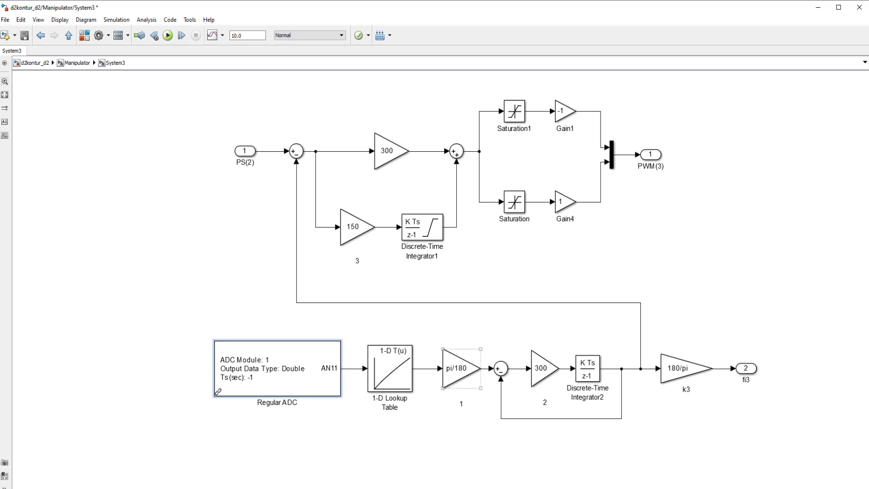
{"action": "left_click", "coordinate": [459, 368]}
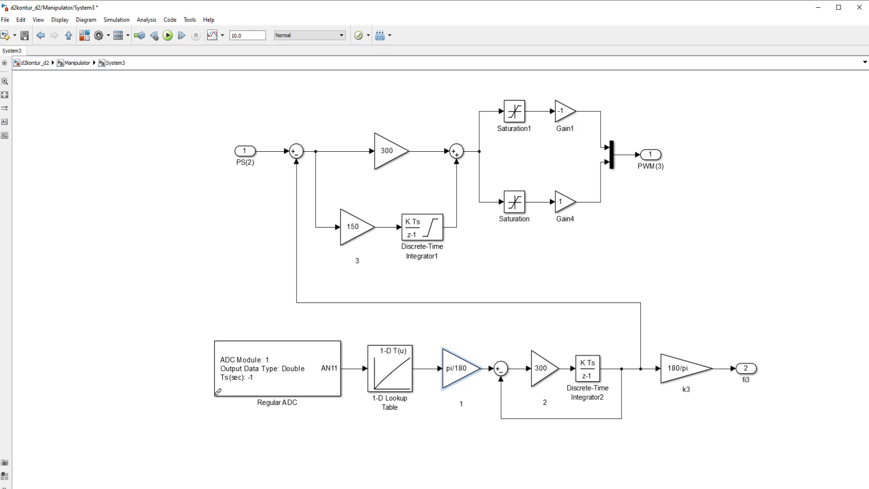
Go back to the Manipulator subsystem and open the init_hor block.
{"action": "key", "text": "Escape"}
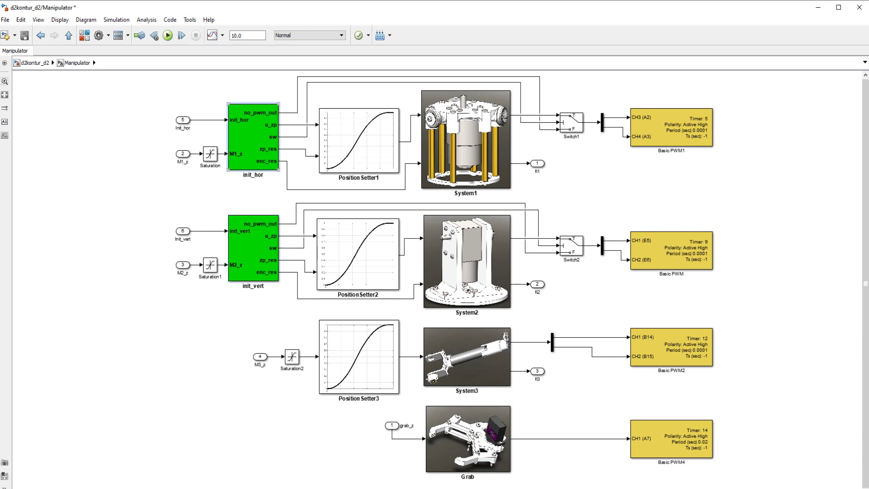
{"action": "double_click", "coordinate": [253, 137]}
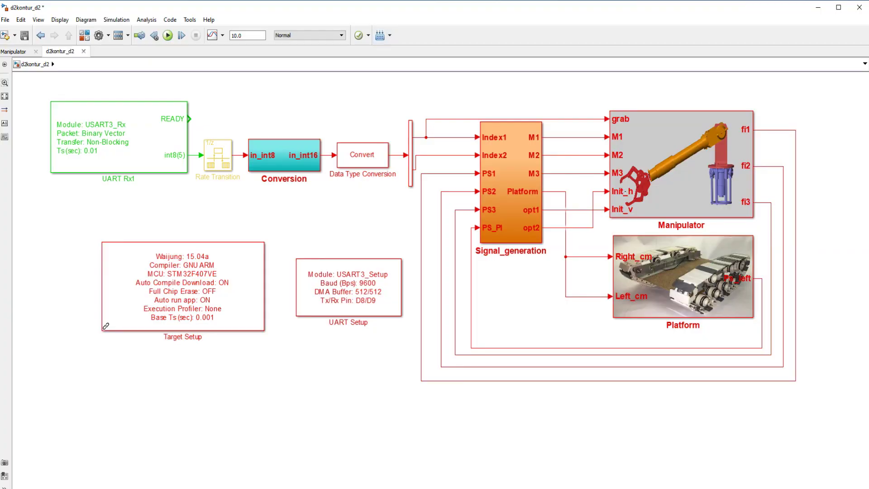
Build the d2kontur_d2 model for the STM32F407VE target.
{"action": "key", "text": "ctrl+b"}
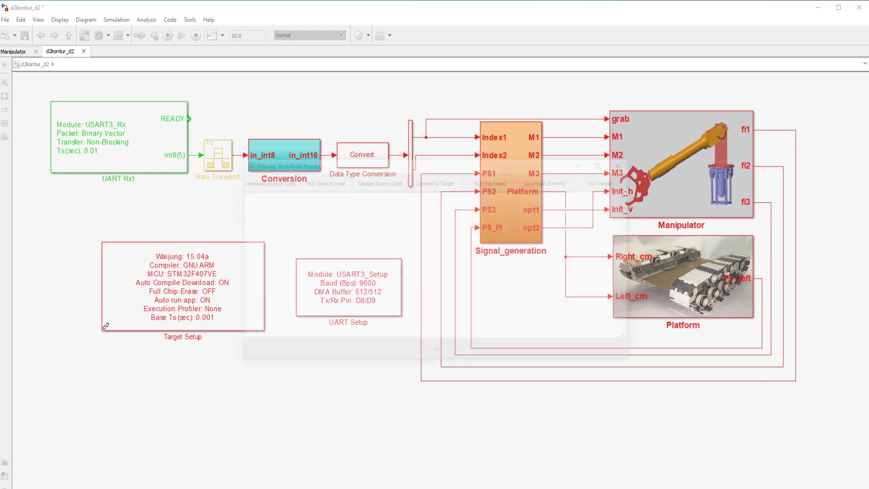